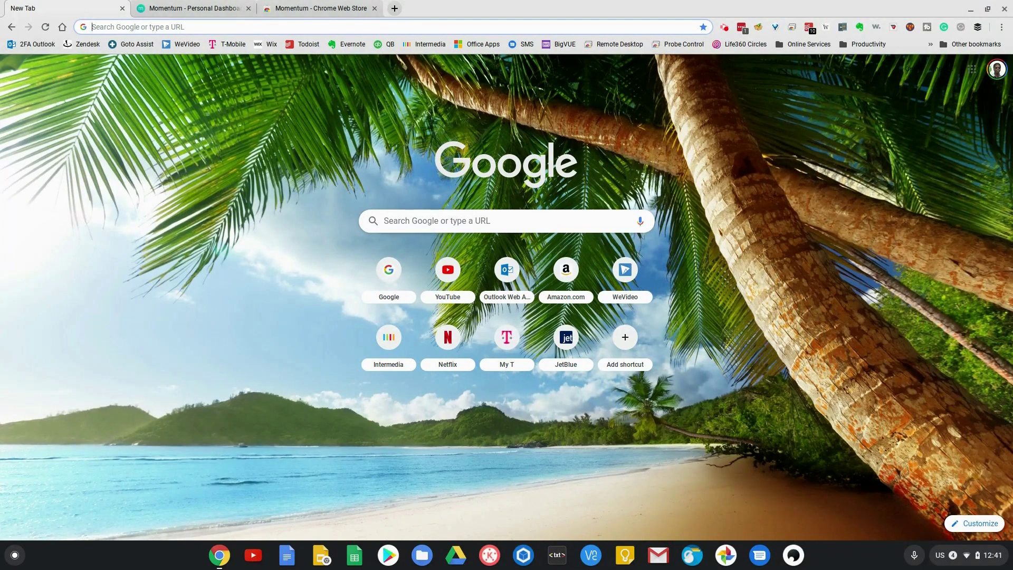
# - Install the Momentum extension from its Chrome Web Store page
pyautogui.click(329, 4)
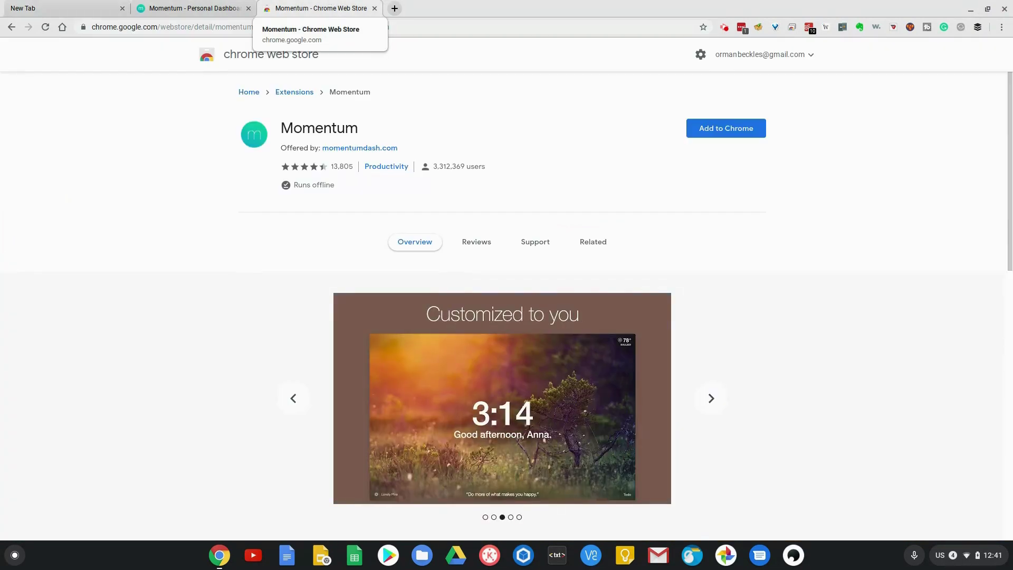
pyautogui.click(728, 133)
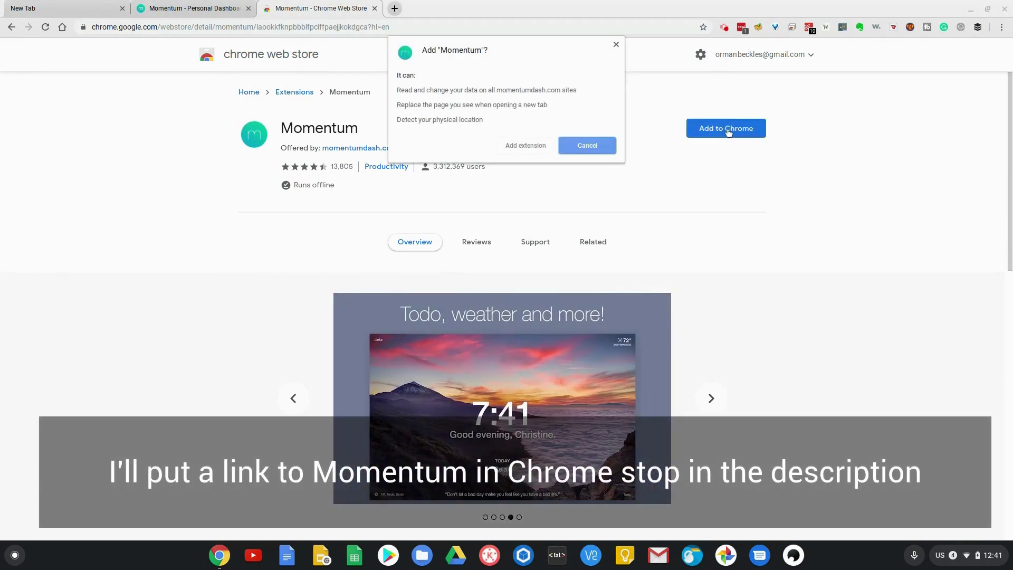
pyautogui.click(520, 145)
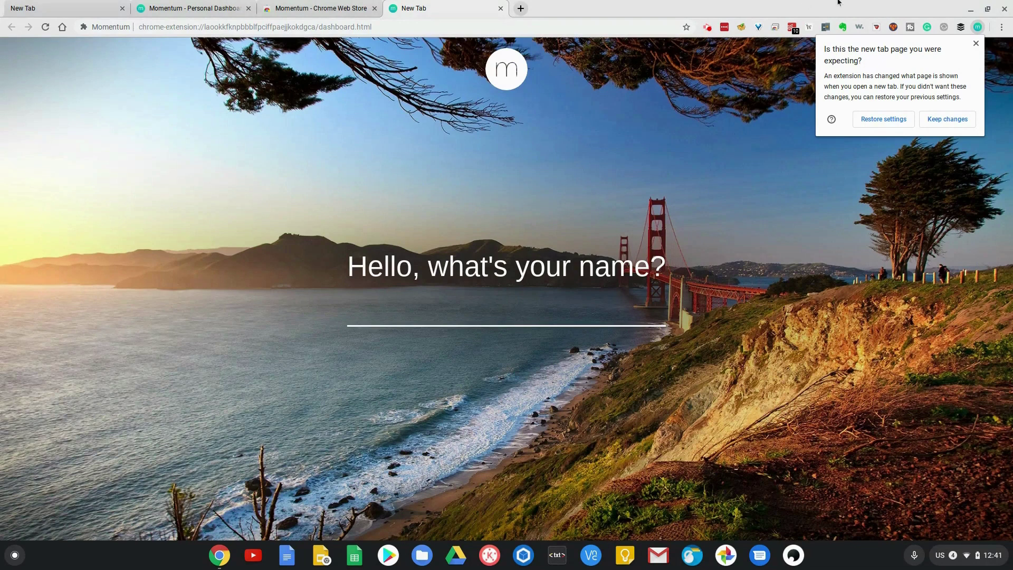
# - Dismiss the new-tab notice and sign in with the user's name, e-mail and password
pyautogui.click(975, 46)
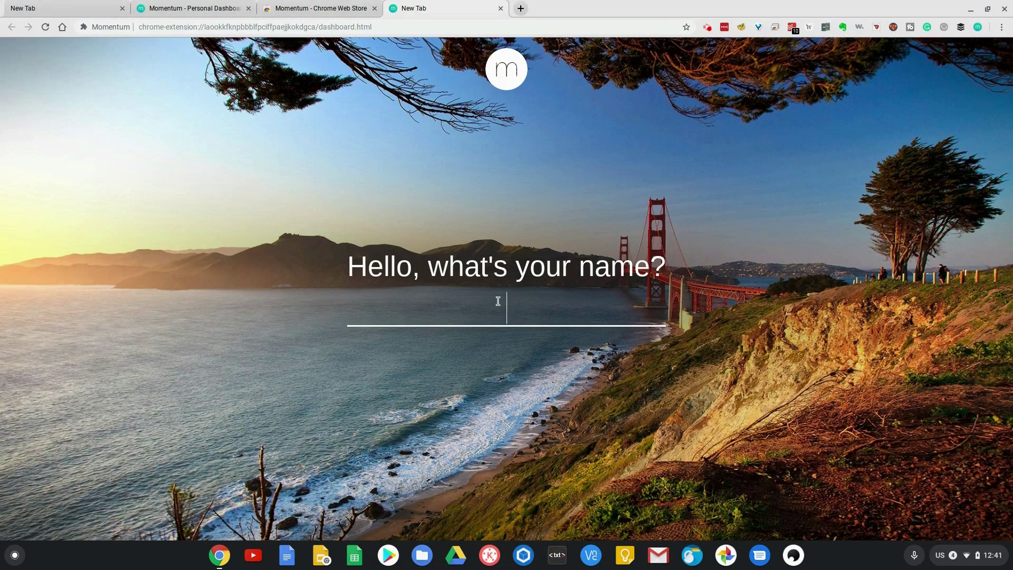
pyautogui.write('Orman')
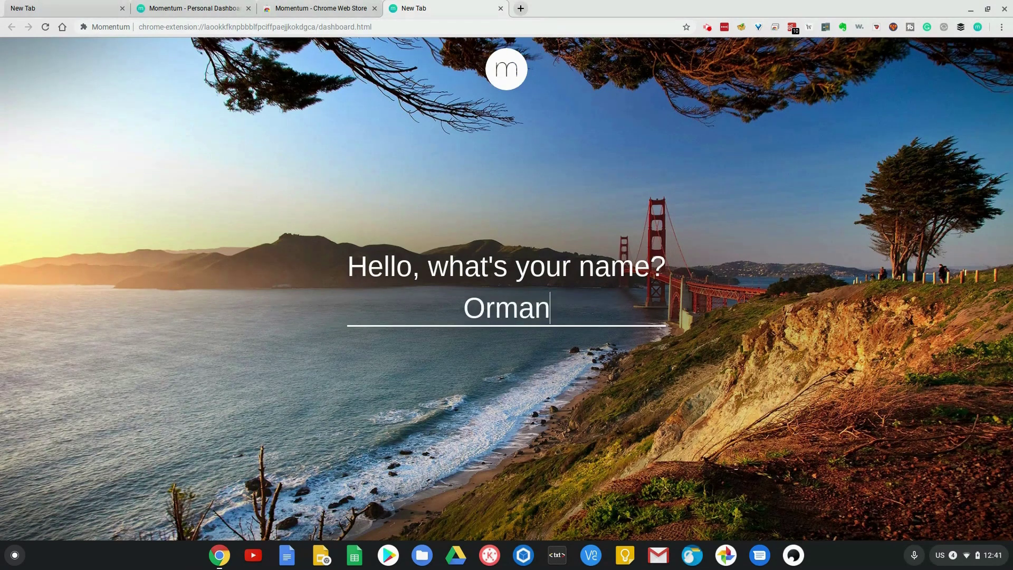
pyautogui.press('Return')
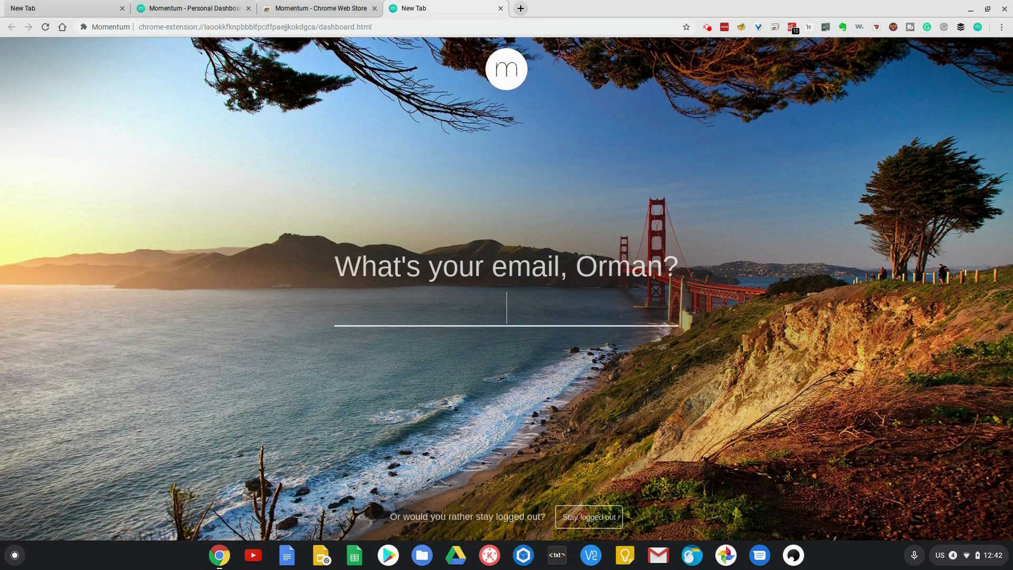
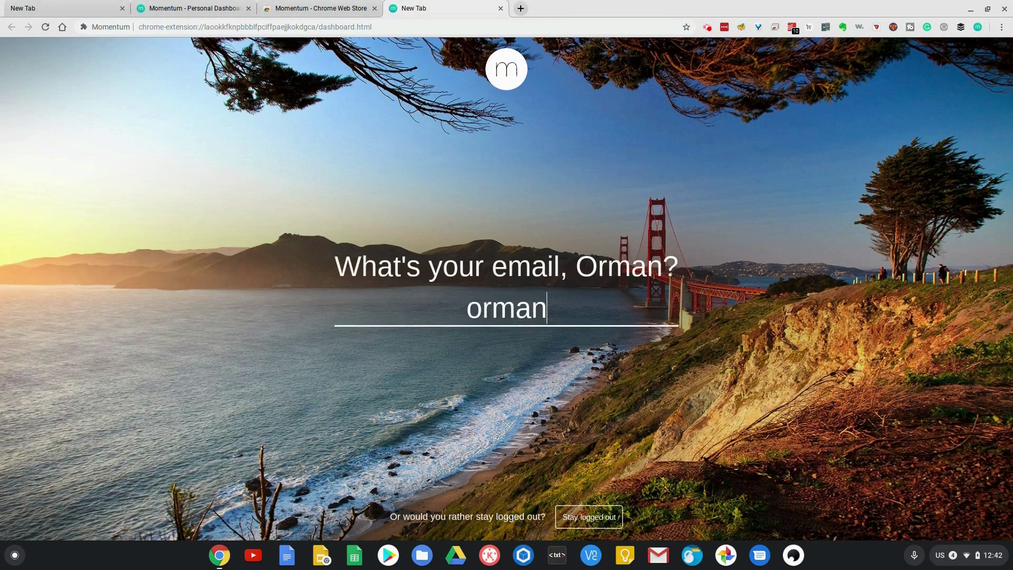
pyautogui.press('Return')
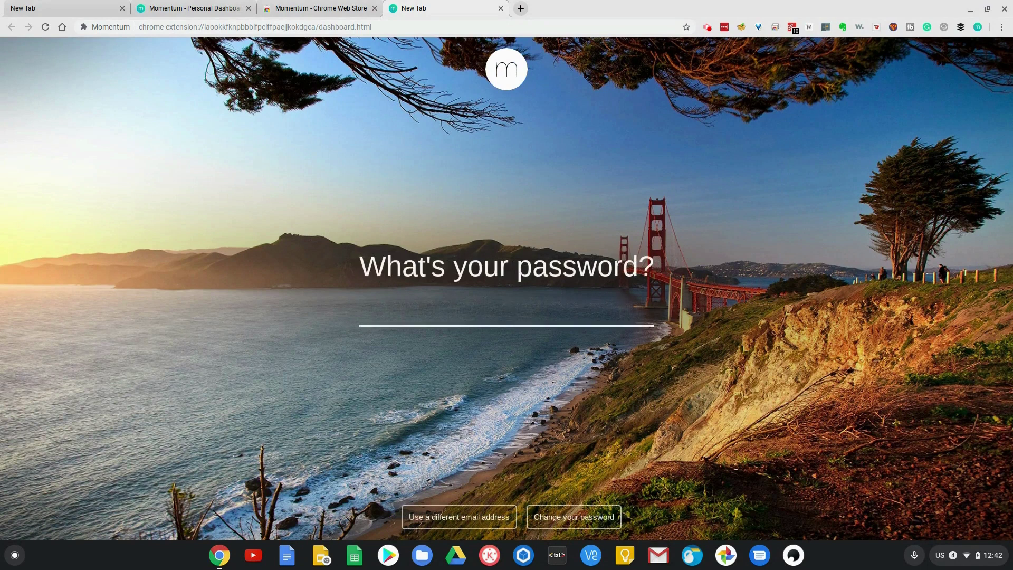
pyautogui.write('••••••••••')
pyautogui.press('Return')
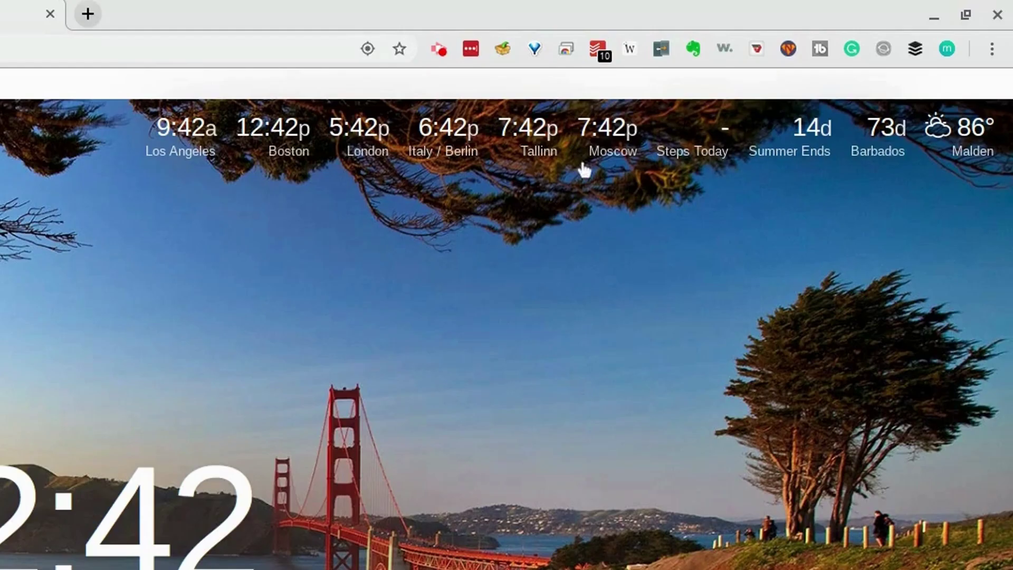
# - Once sign-in finishes, check the world clocks' time offsets on the dashboard
pyautogui.moveTo(210, 136)
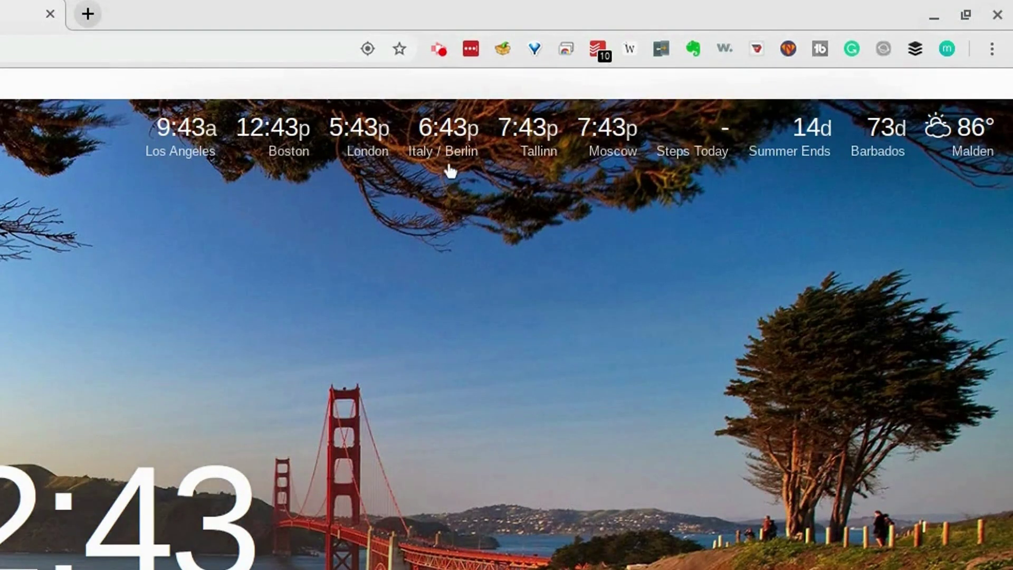
pyautogui.moveTo(448, 161)
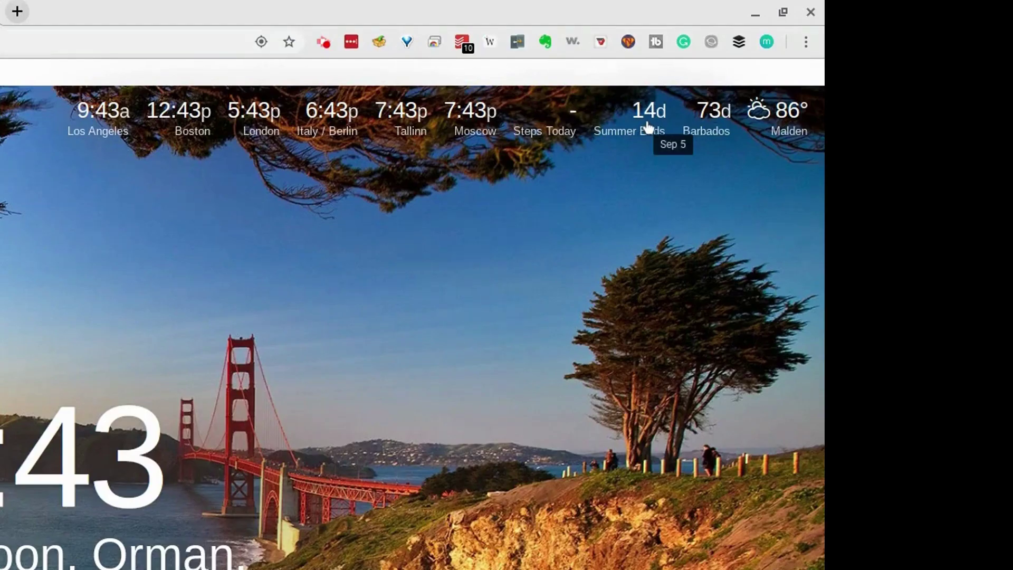
# - Create a birthday countdown for Mar 21, 2020 and pin it to the dashboard
pyautogui.click(906, 79)
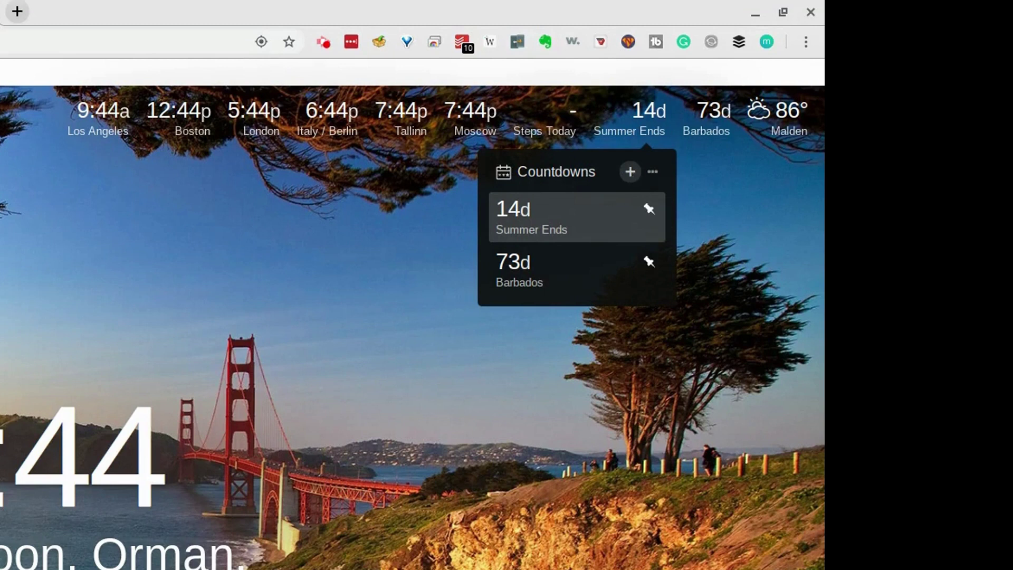
pyautogui.click(630, 171)
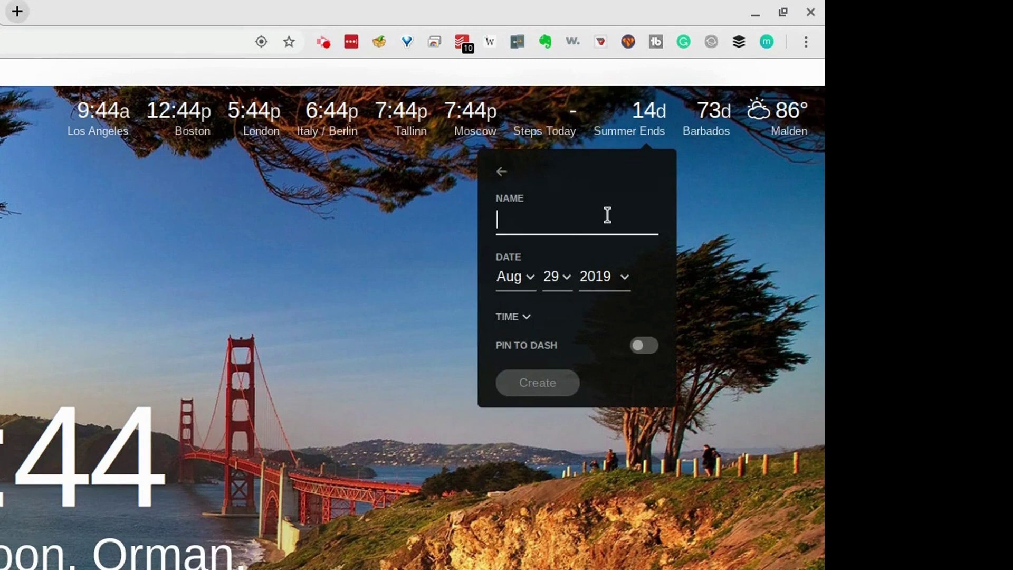
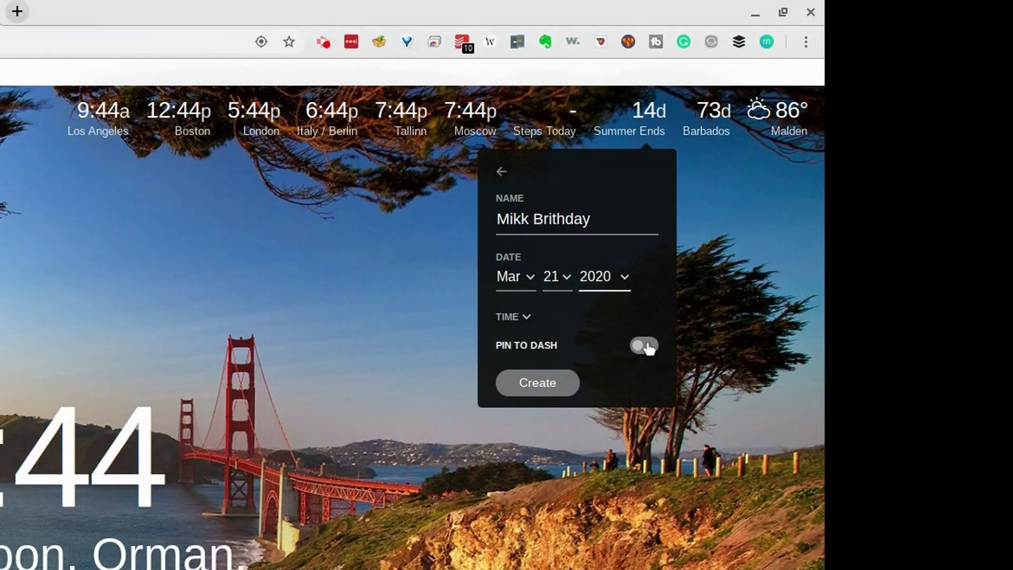
pyautogui.click(644, 346)
pyautogui.click(547, 386)
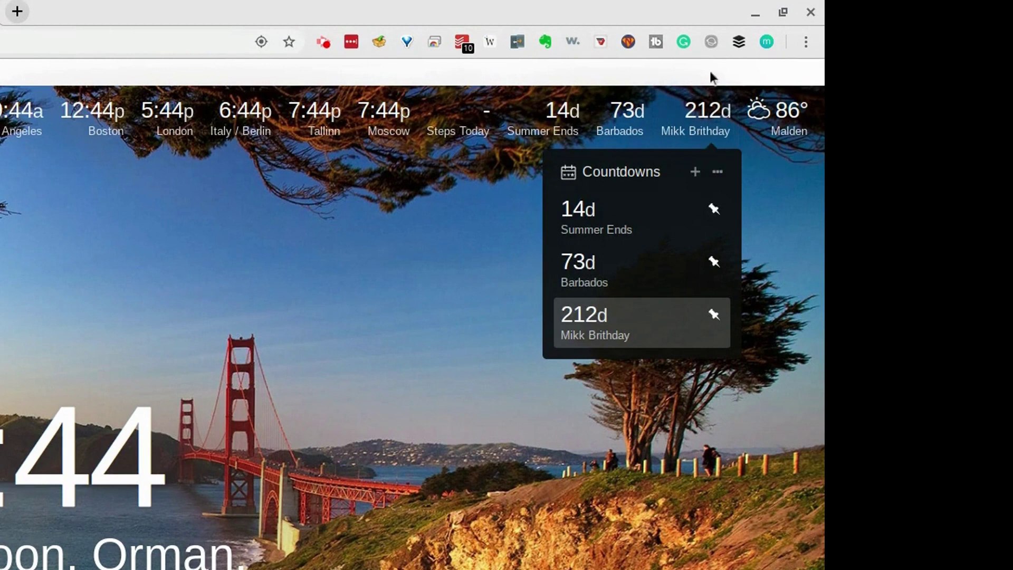
# - Close the countdowns list, view the Malden weather forecast, then close it
pyautogui.click(786, 148)
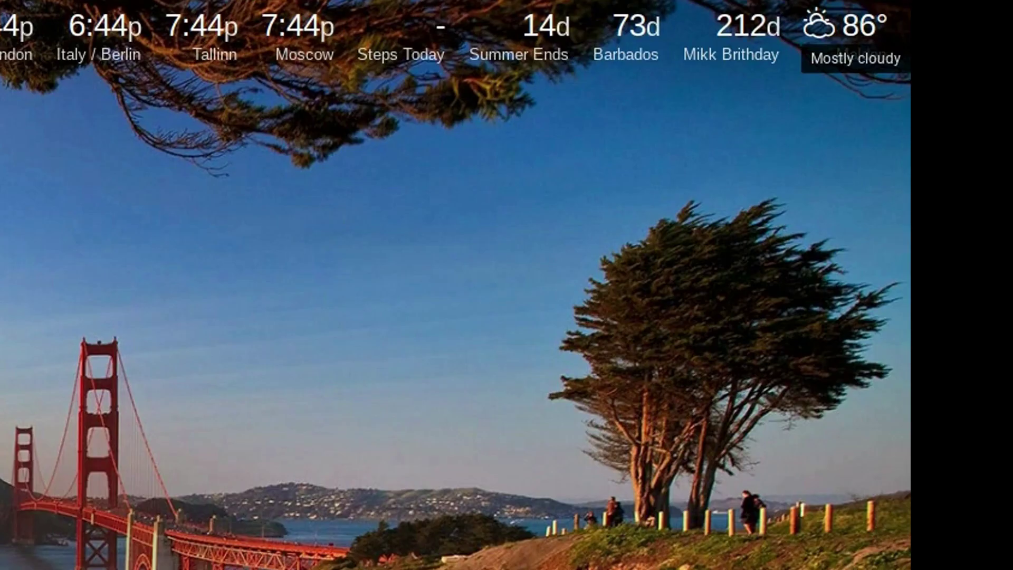
pyautogui.click(842, 37)
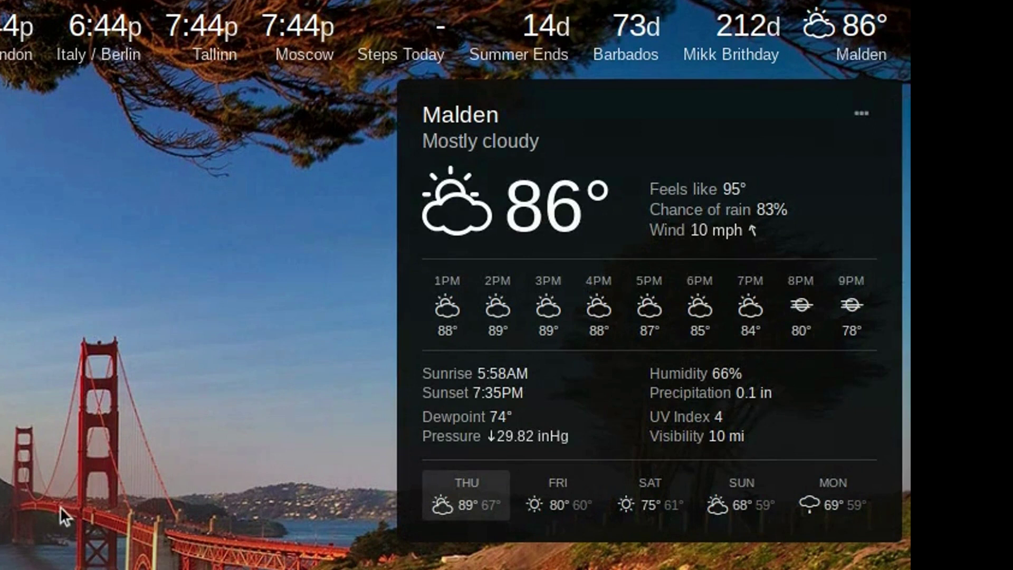
pyautogui.click(180, 392)
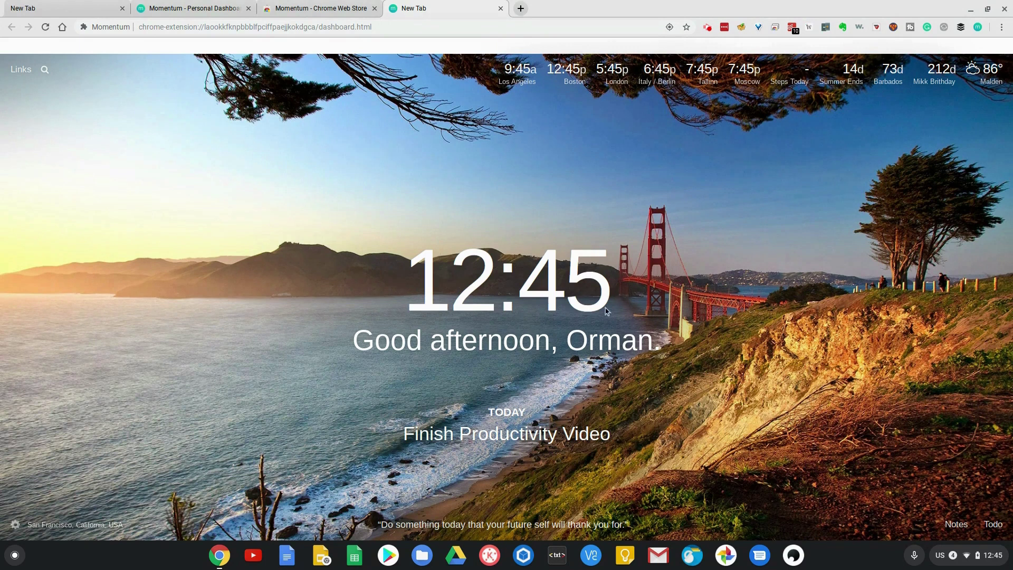
pyautogui.moveTo(545, 353)
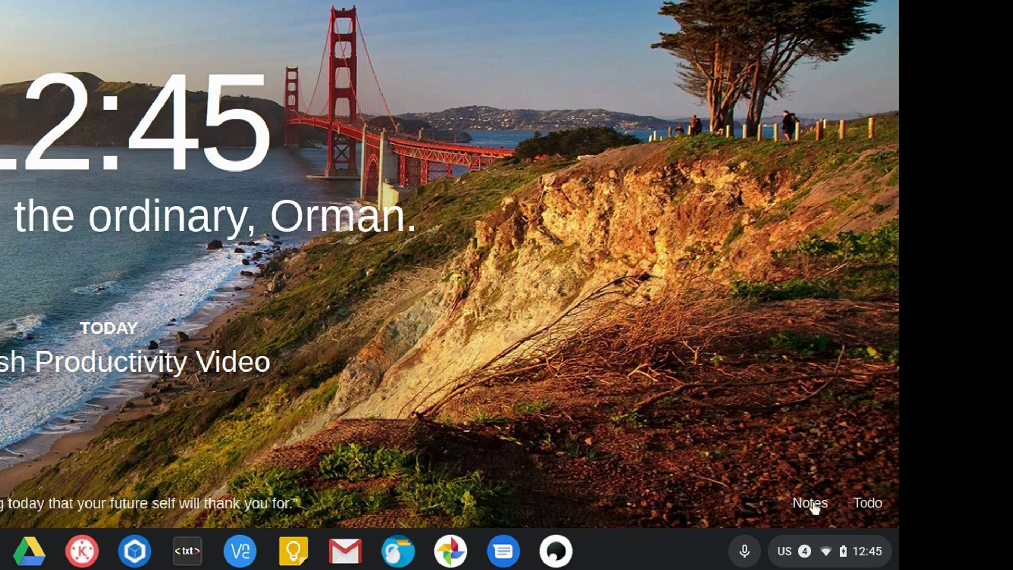
# - Add a note reading 'This is test', expand and collapse it, then close Notes
pyautogui.click(813, 505)
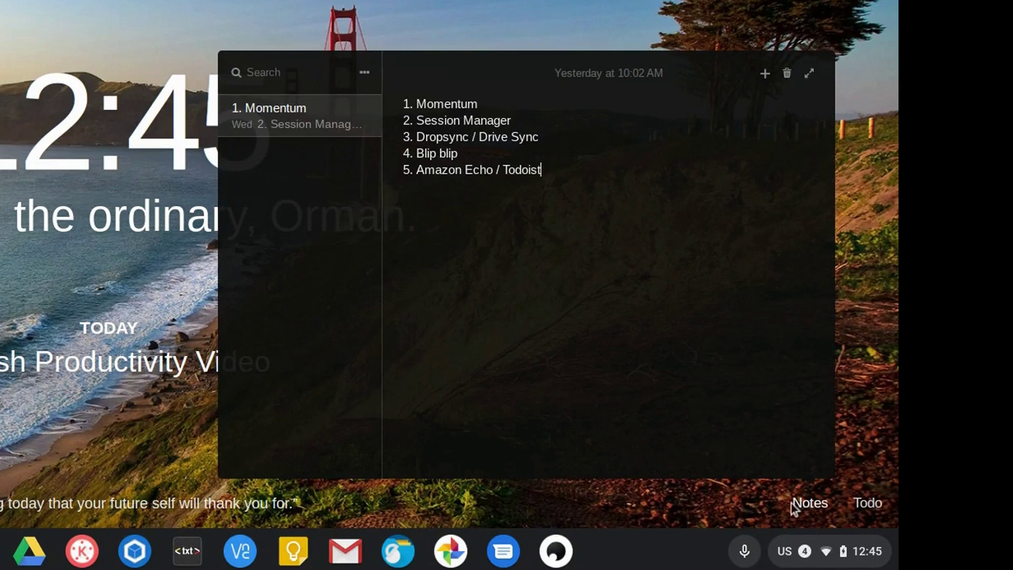
pyautogui.click(764, 73)
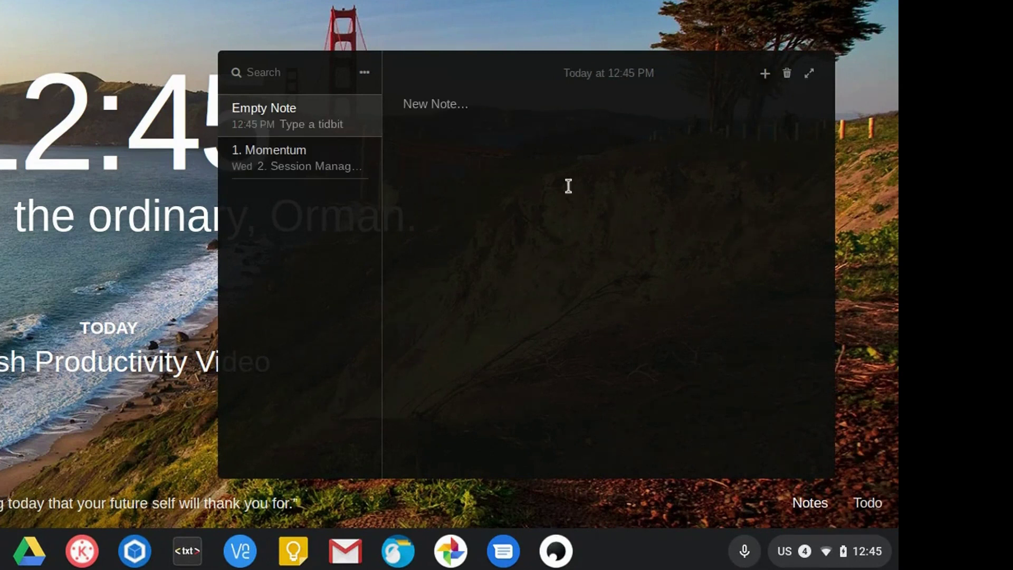
pyautogui.write('This is test')
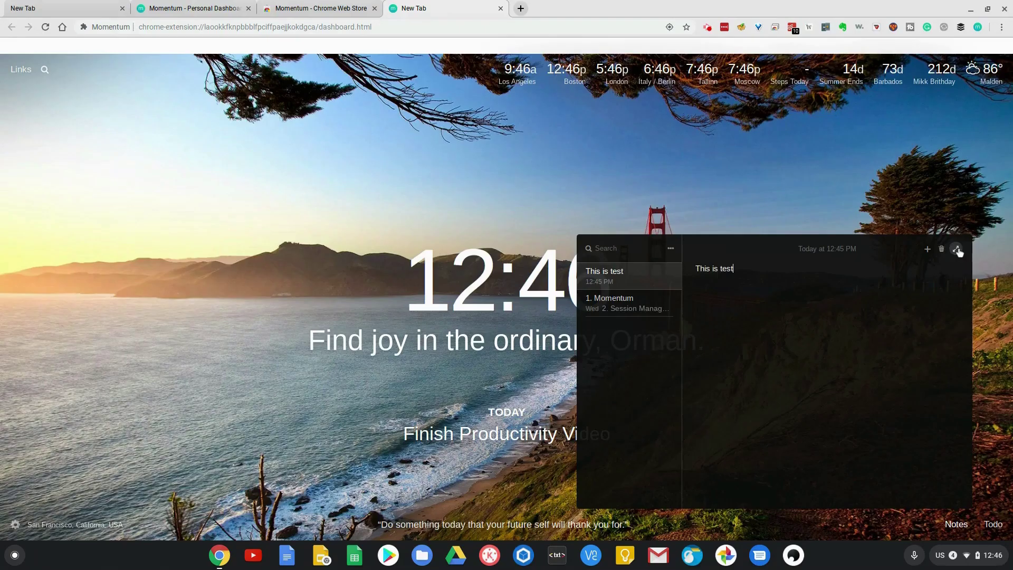
pyautogui.click(809, 73)
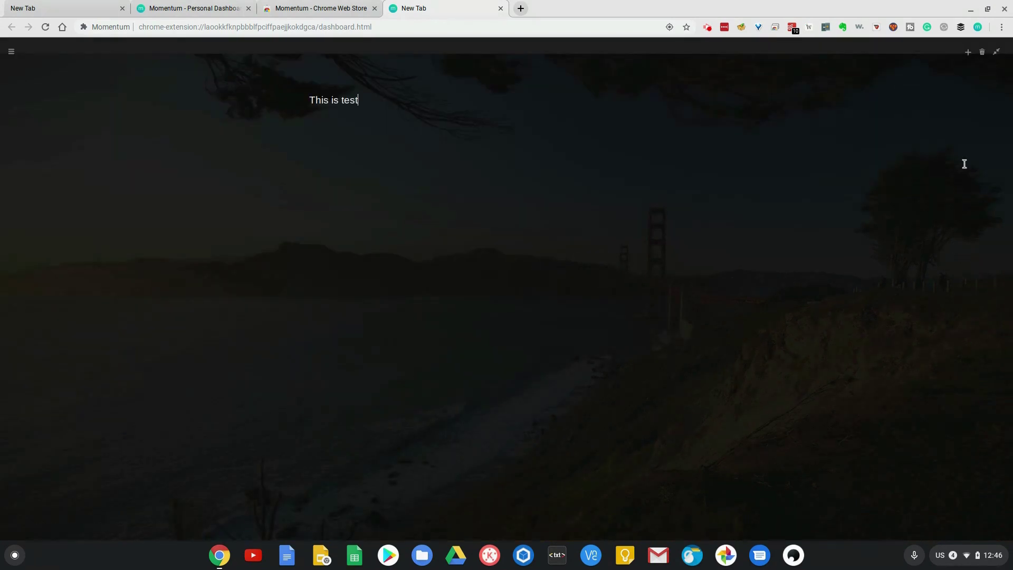
pyautogui.click(997, 52)
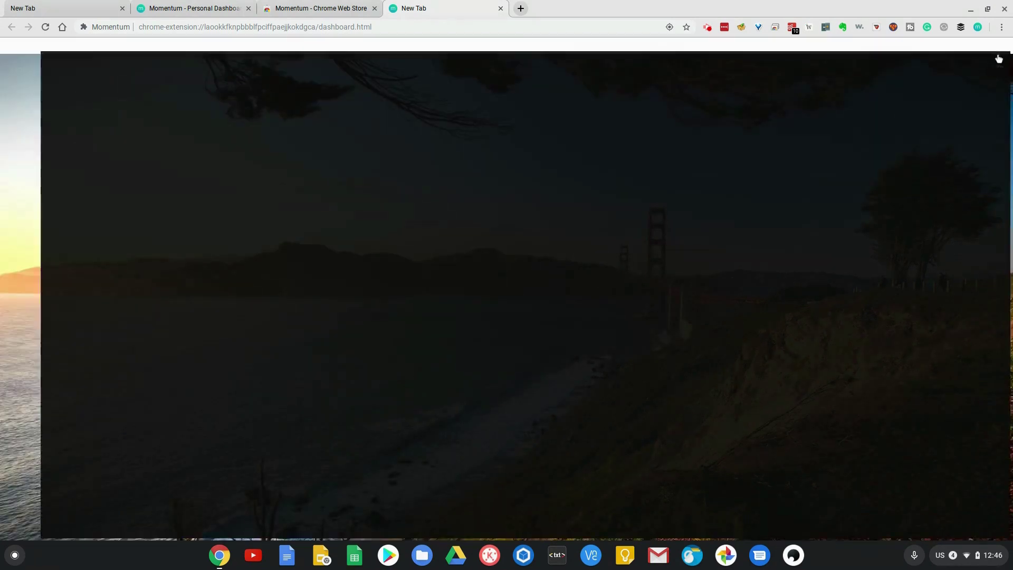
pyautogui.click(960, 526)
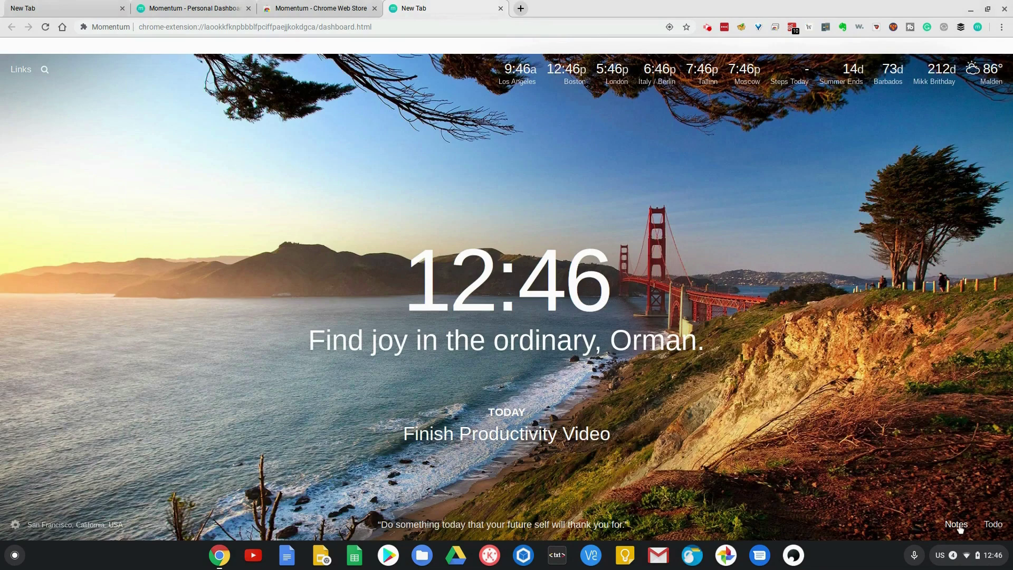
# - Connect Todoist as the todo integration in the Todo settings
pyautogui.click(993, 524)
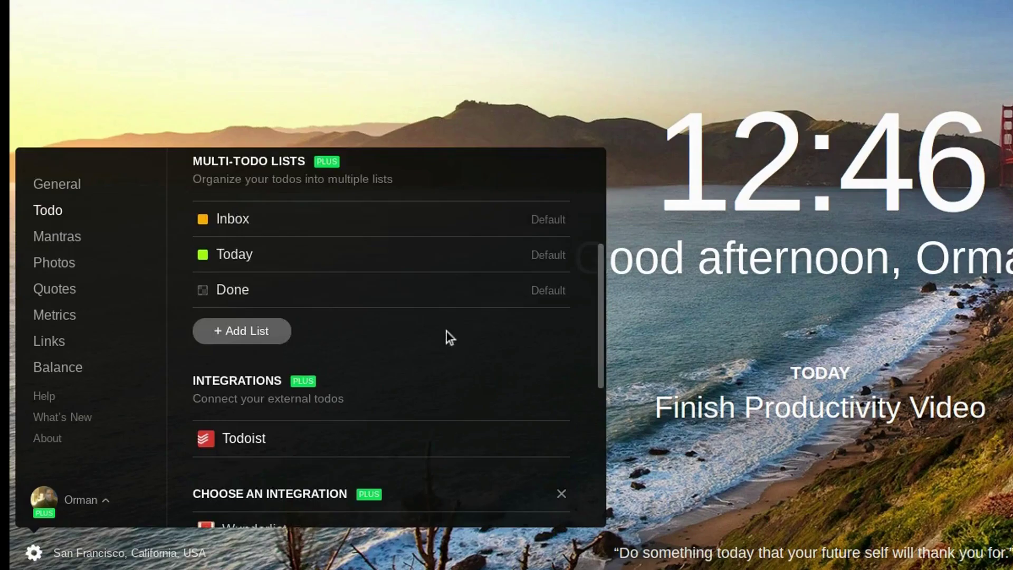
pyautogui.scroll(-5, 445, 333)
pyautogui.scroll(1, 440, 334)
pyautogui.scroll(1, 440, 335)
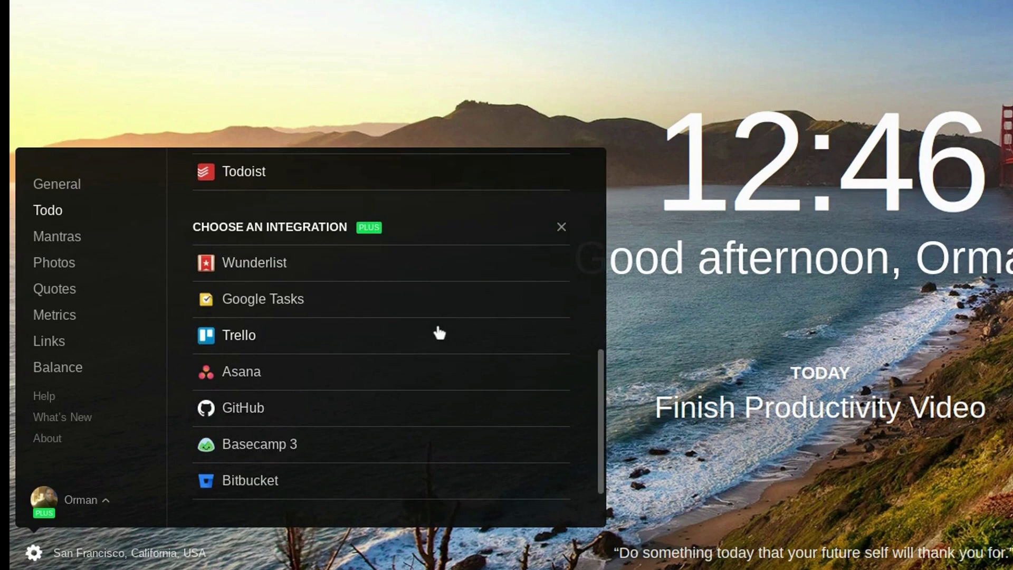
pyautogui.click(682, 350)
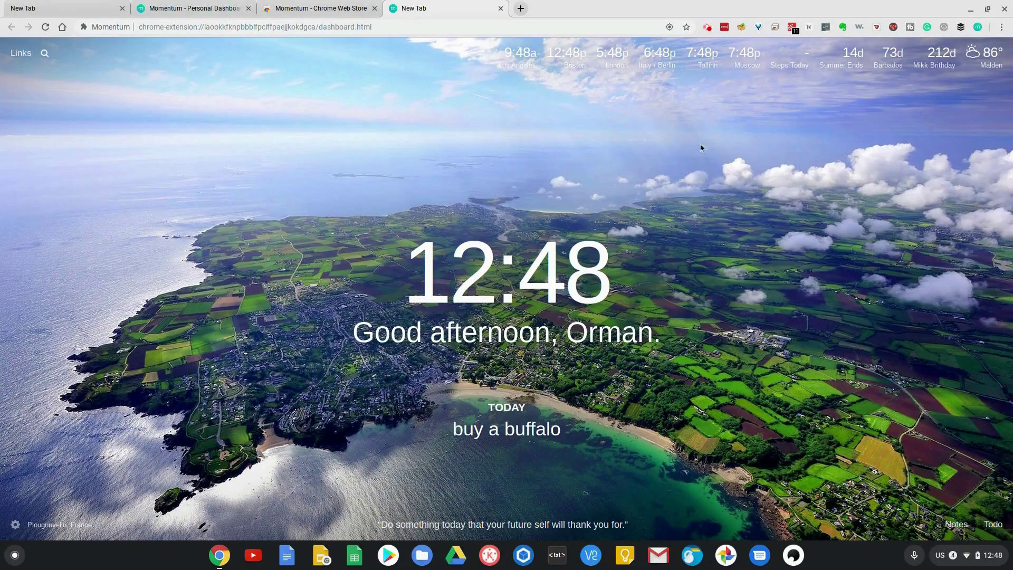
# - Check off today's focus 'buy a buffalo' in the Todo Inbox
pyautogui.click(994, 524)
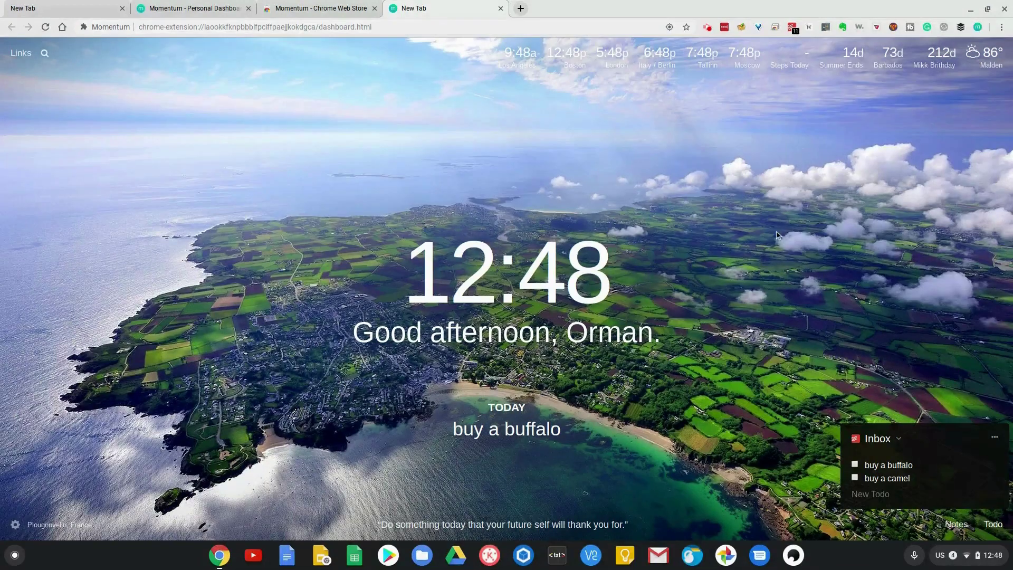
pyautogui.moveTo(451, 416)
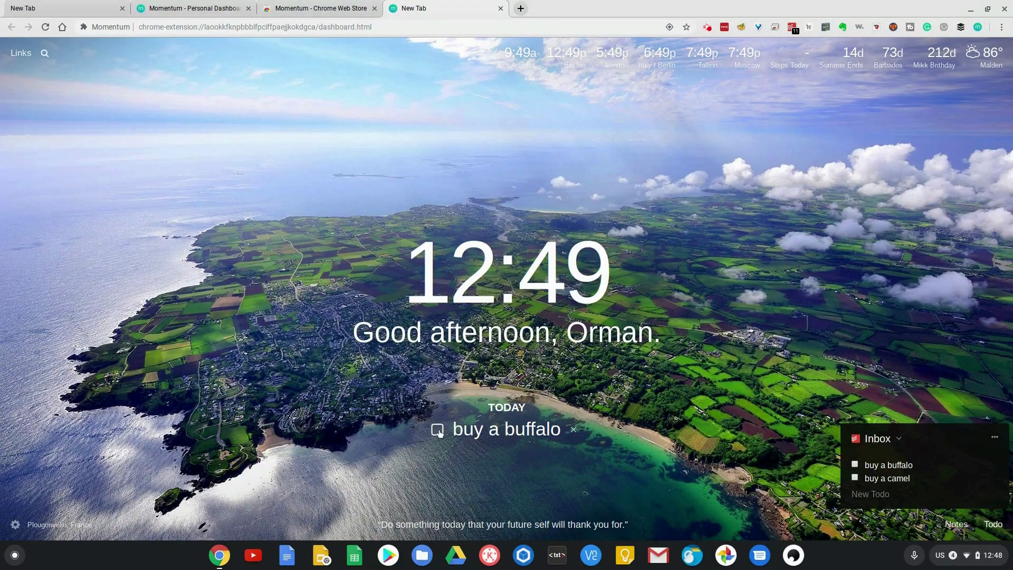
pyautogui.click(436, 429)
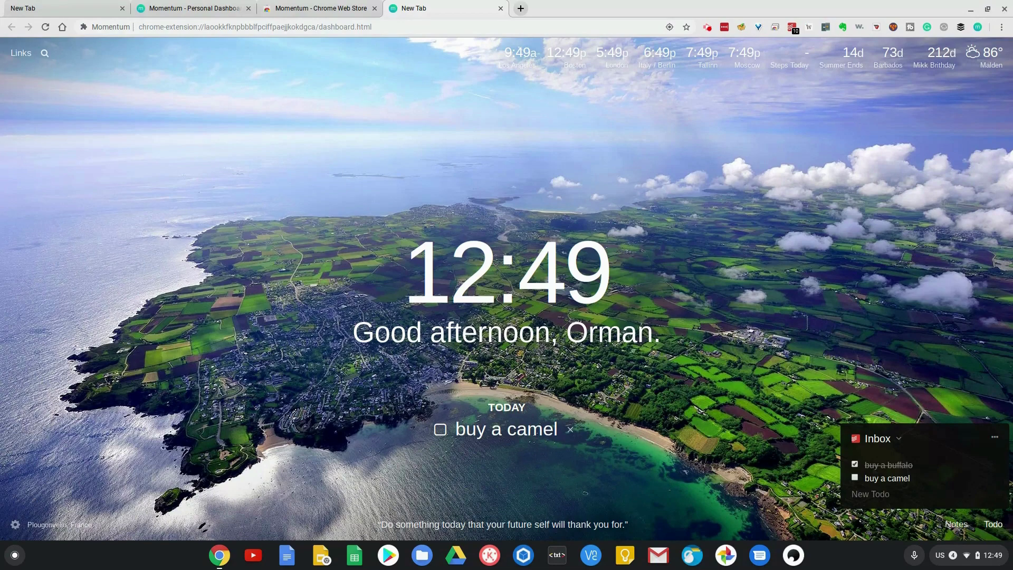
# - Set the first My Photos sunset image as background, then go to Links settings
pyautogui.click(16, 523)
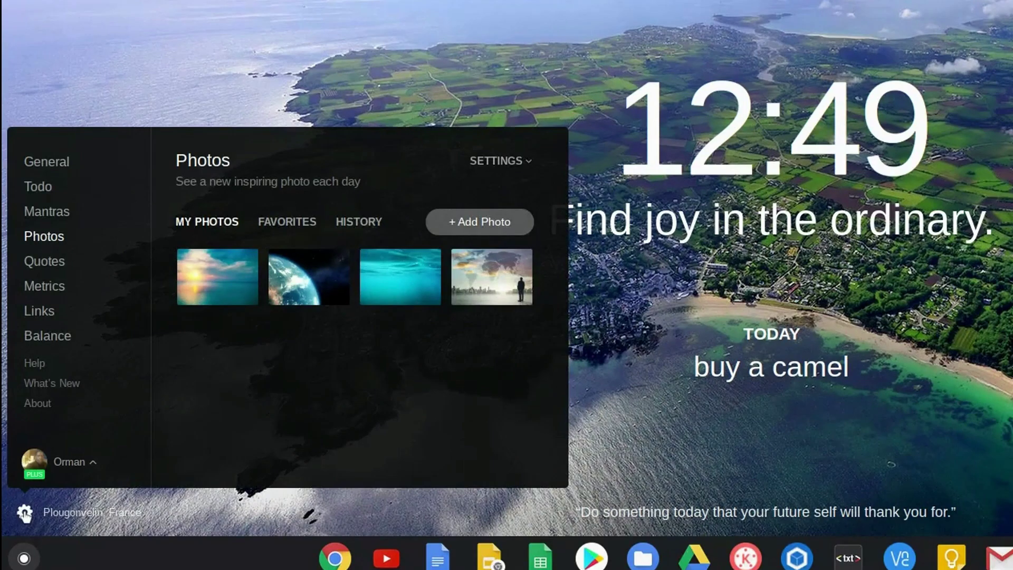
pyautogui.click(229, 285)
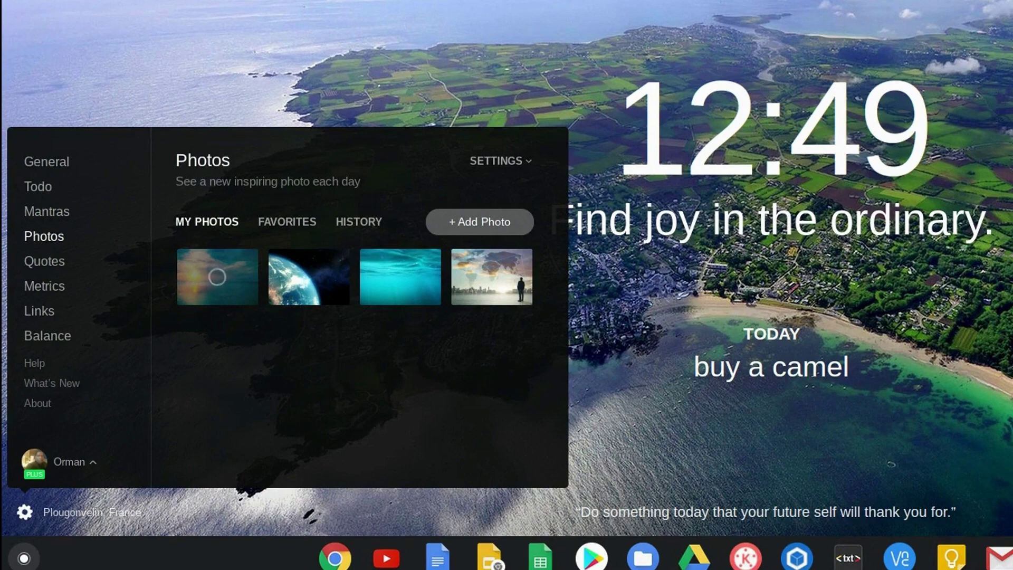
pyautogui.click(45, 261)
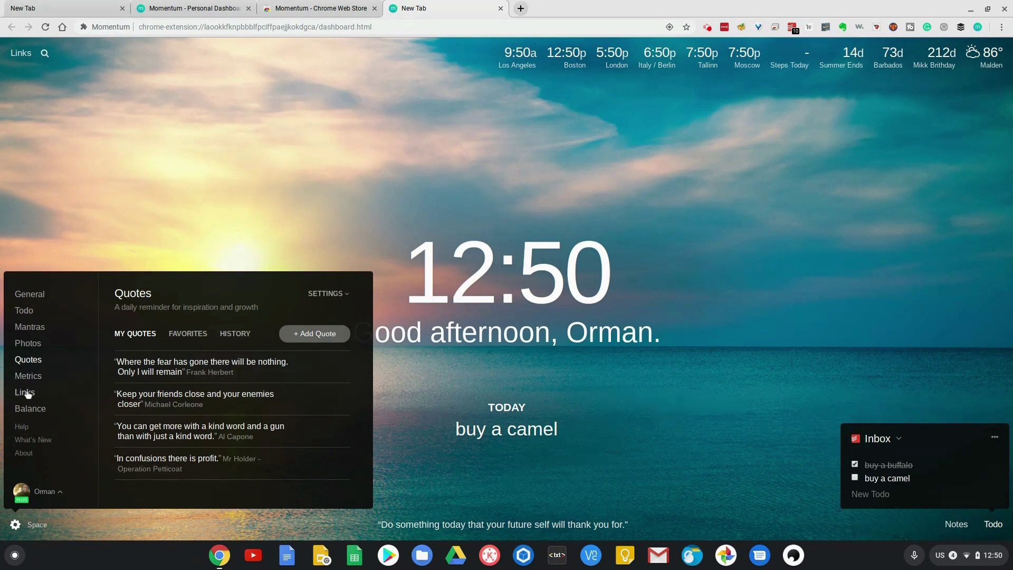
pyautogui.click(25, 393)
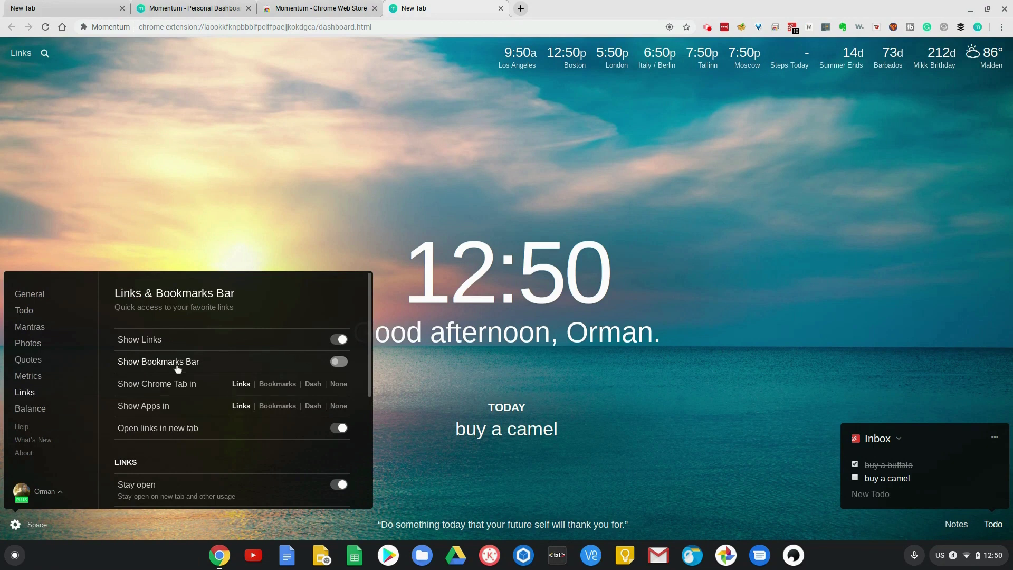
# - Show the bookmarks bar with titles beside icons, granting bookmark permission
pyautogui.click(338, 363)
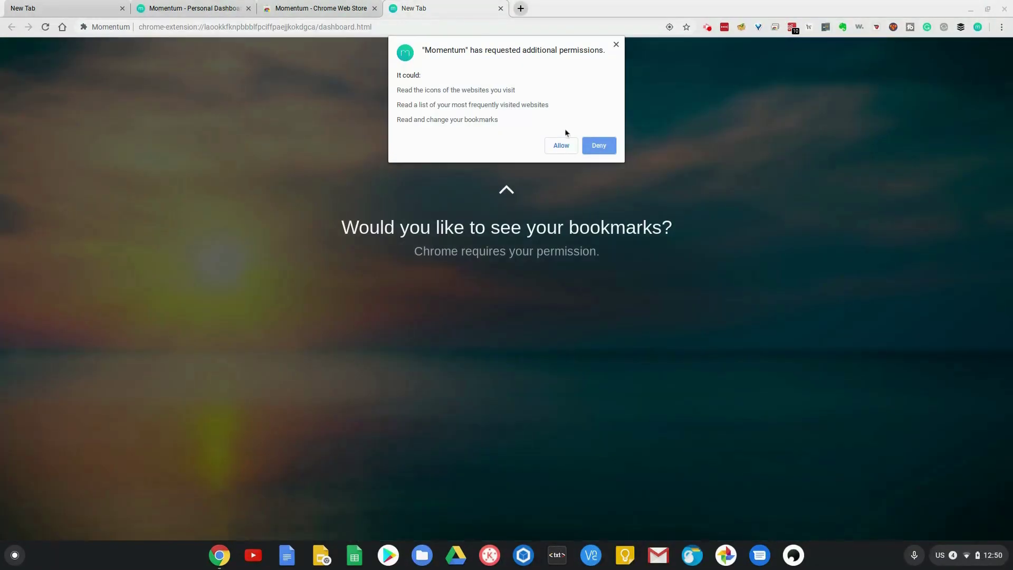
pyautogui.click(561, 145)
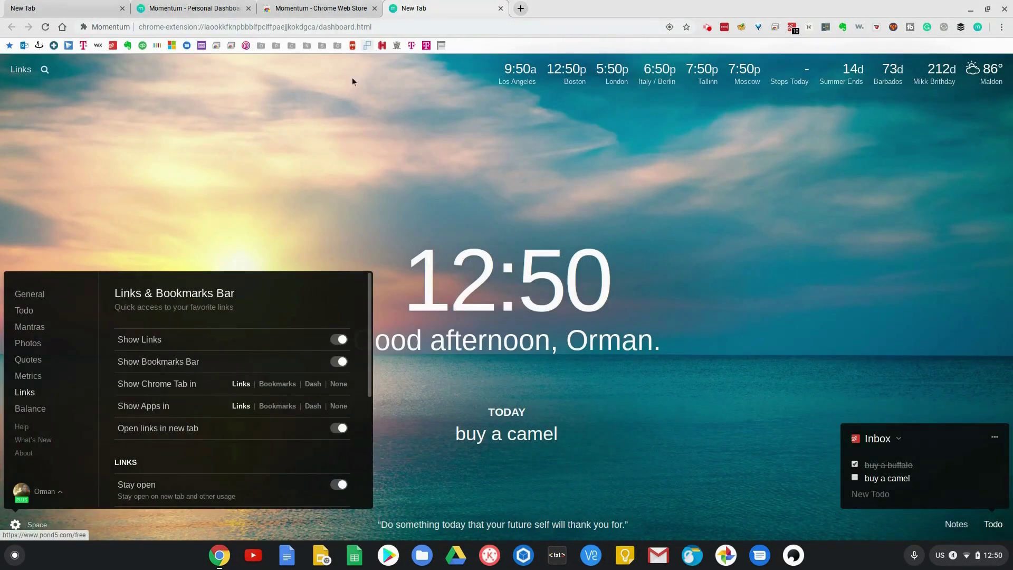
pyautogui.scroll(-2, 221, 347)
pyautogui.scroll(-2, 220, 347)
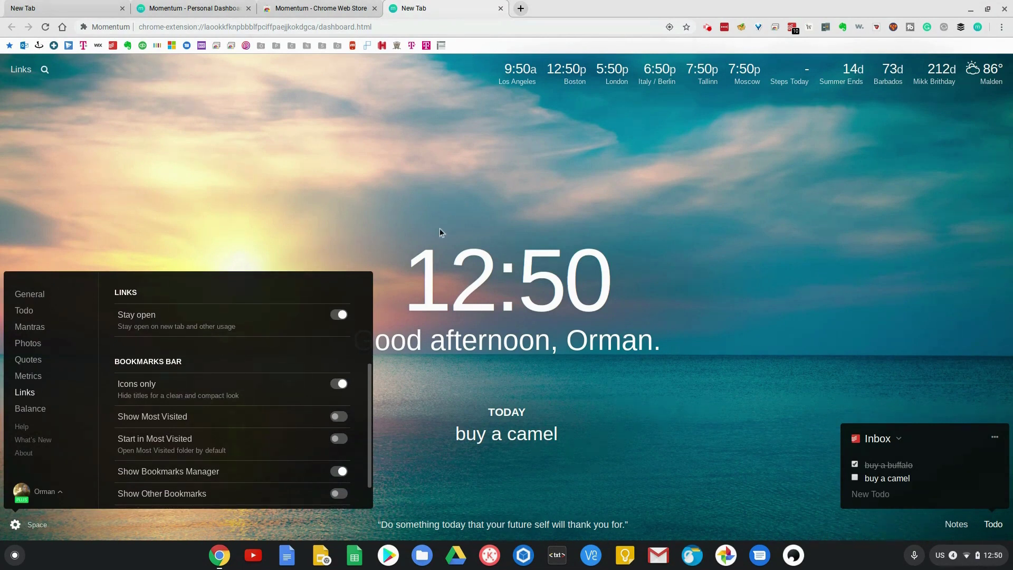
pyautogui.click(339, 383)
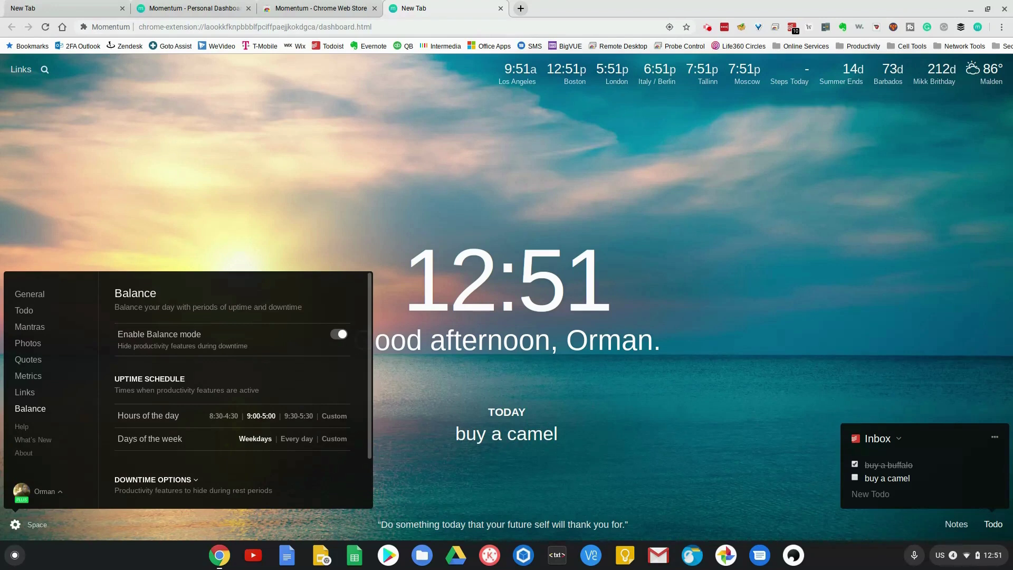
# - Expand Balance's downtime options to reveal the Hide Clock, Focus, Todo and Notes toggles
pyautogui.scroll(-2, 206, 349)
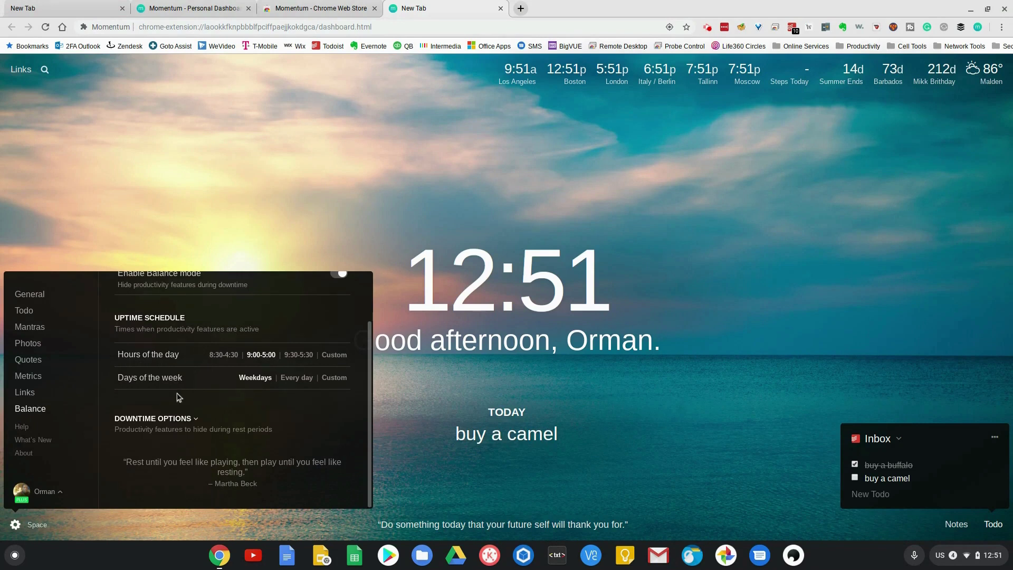
pyautogui.click(163, 418)
pyautogui.scroll(-2, 230, 317)
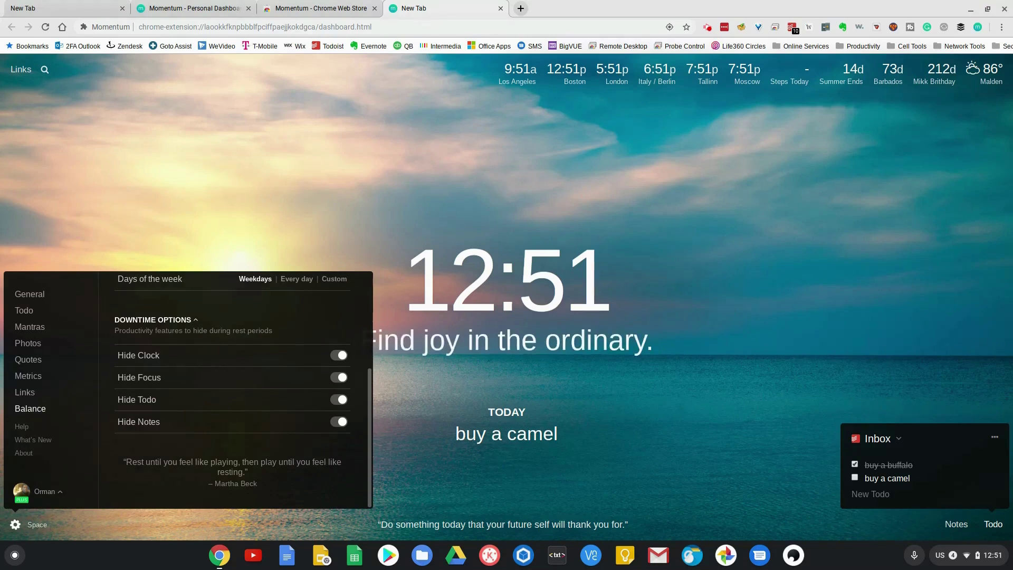
# - Switch to the Momentum Plus tab comparing the Free $0 and Plus $3.33/month plans
pyautogui.hotkey('ctrl', '2')
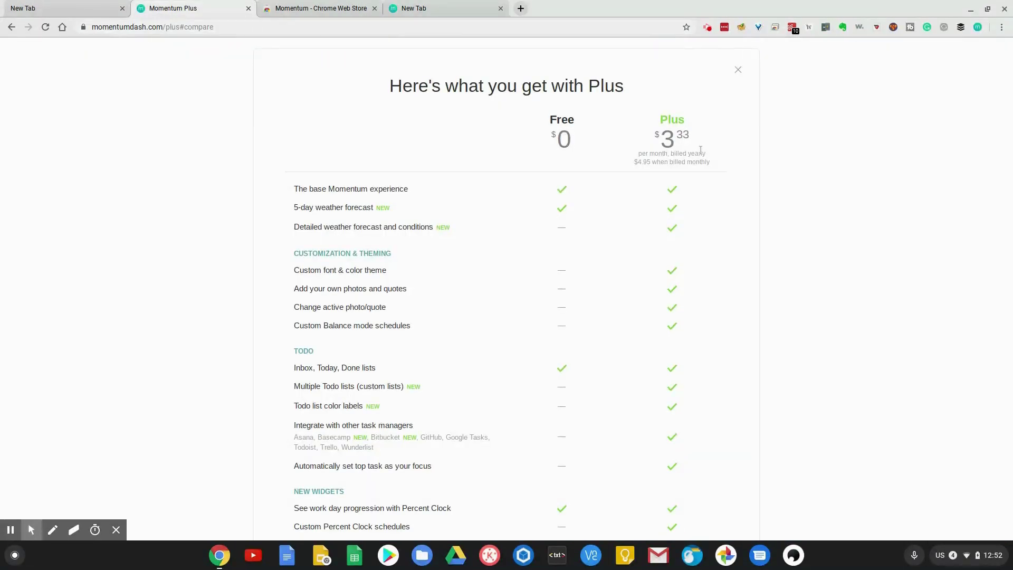